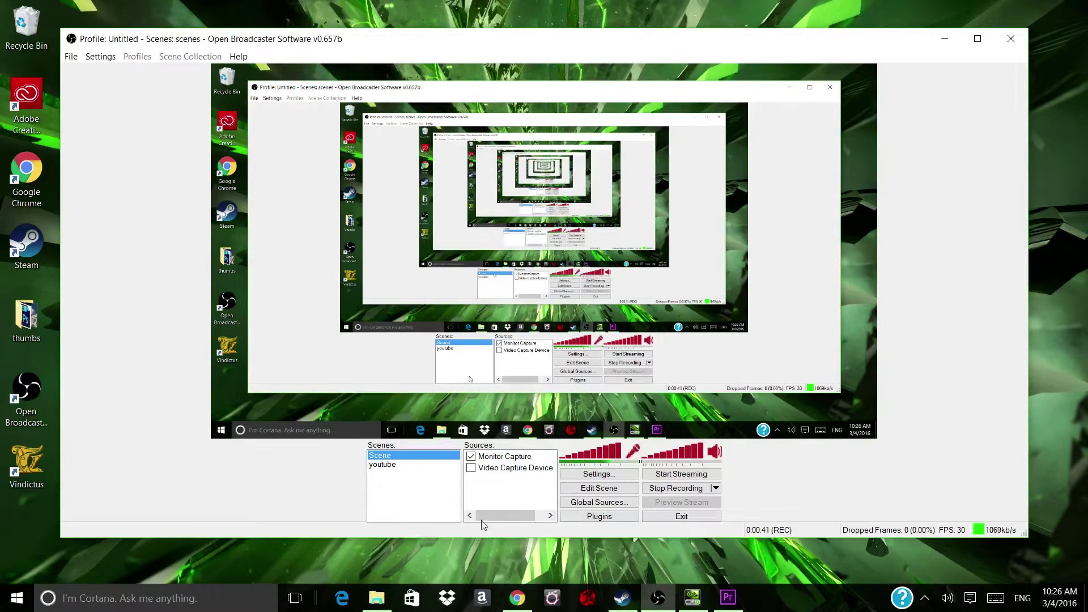
right_click(386, 474)
click(378, 475)
right_click(389, 478)
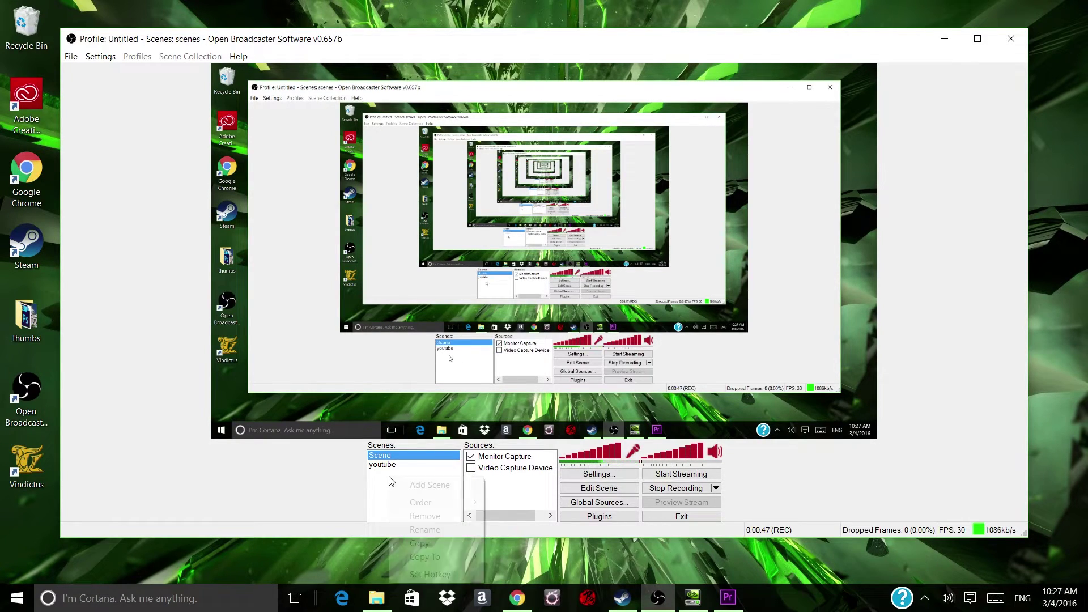
click(429, 486)
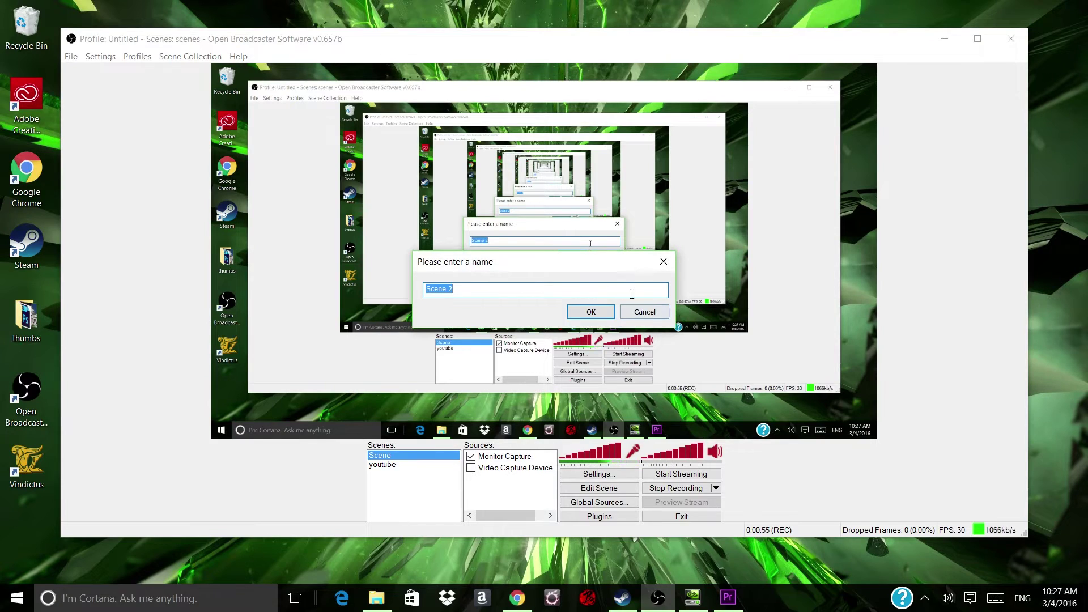
click(663, 315)
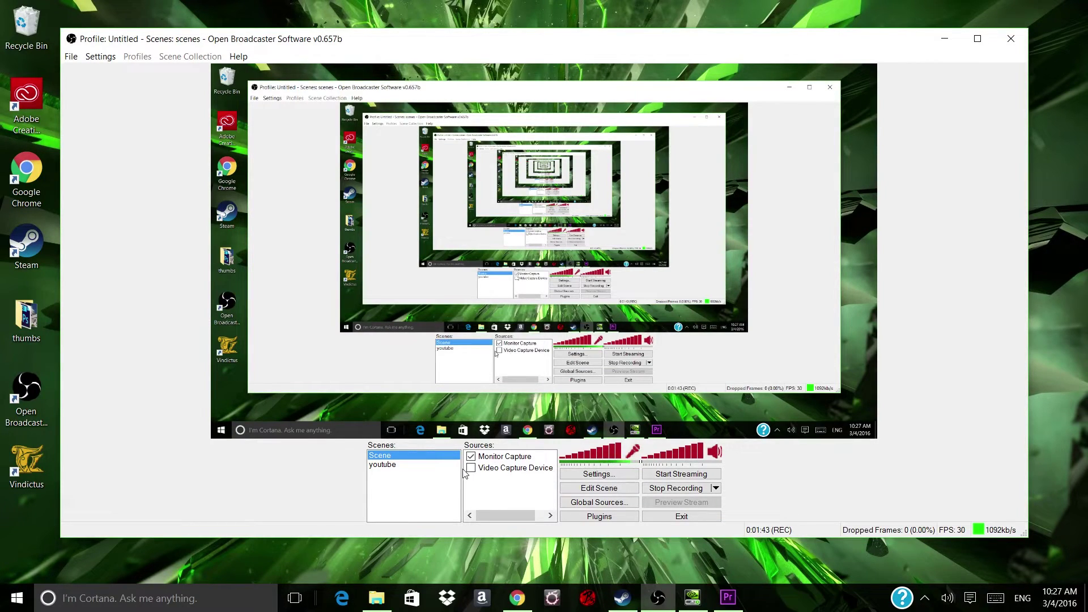
right_click(499, 490)
mouse_move(521, 497)
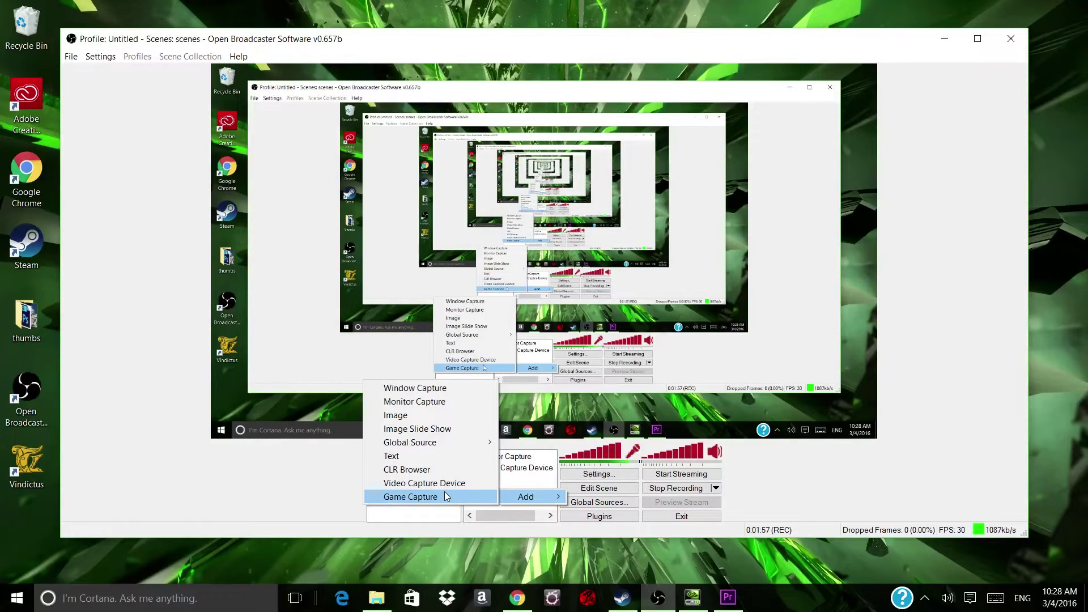
click(540, 481)
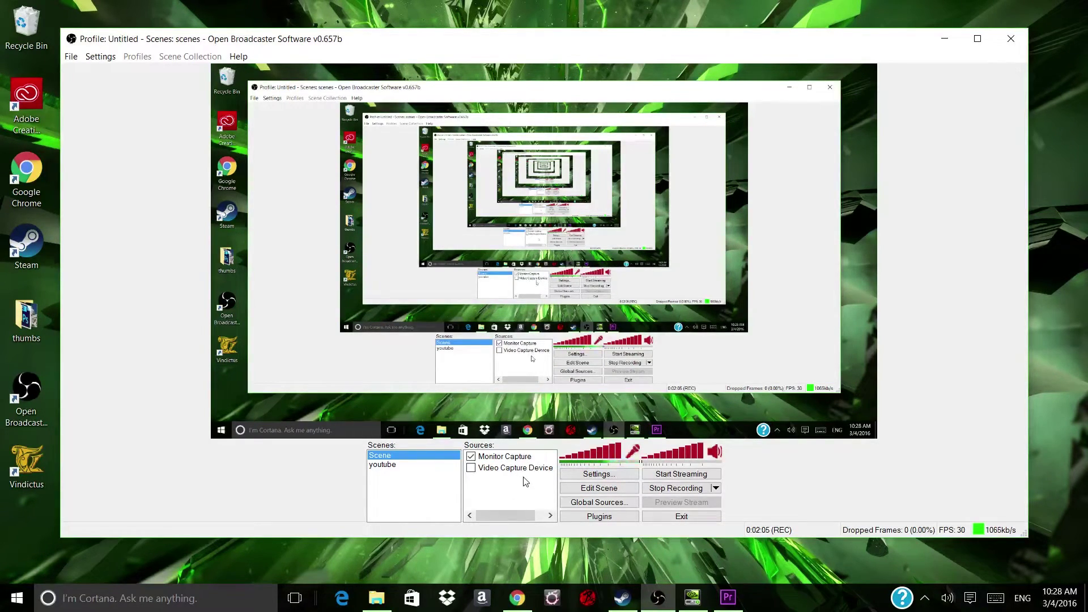
right_click(508, 486)
mouse_move(536, 493)
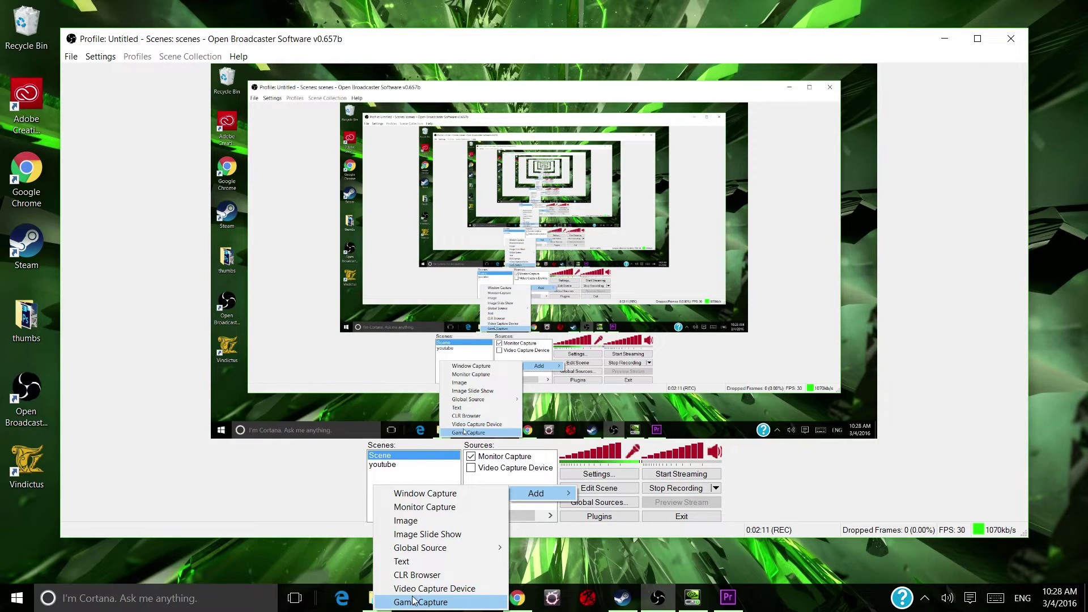
click(508, 481)
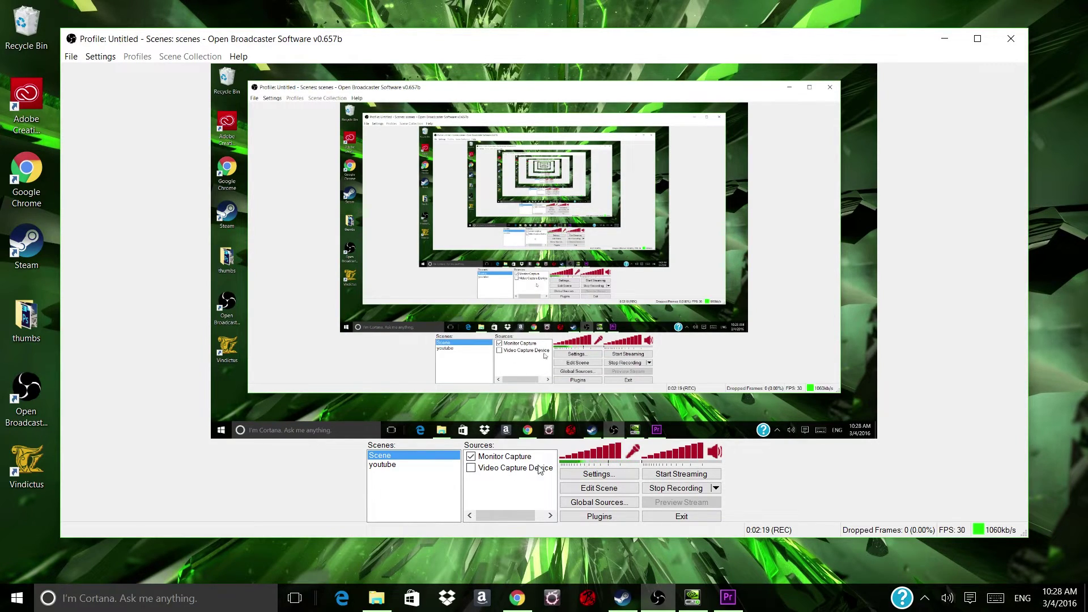
right_click(496, 460)
click(487, 464)
right_click(507, 460)
click(537, 542)
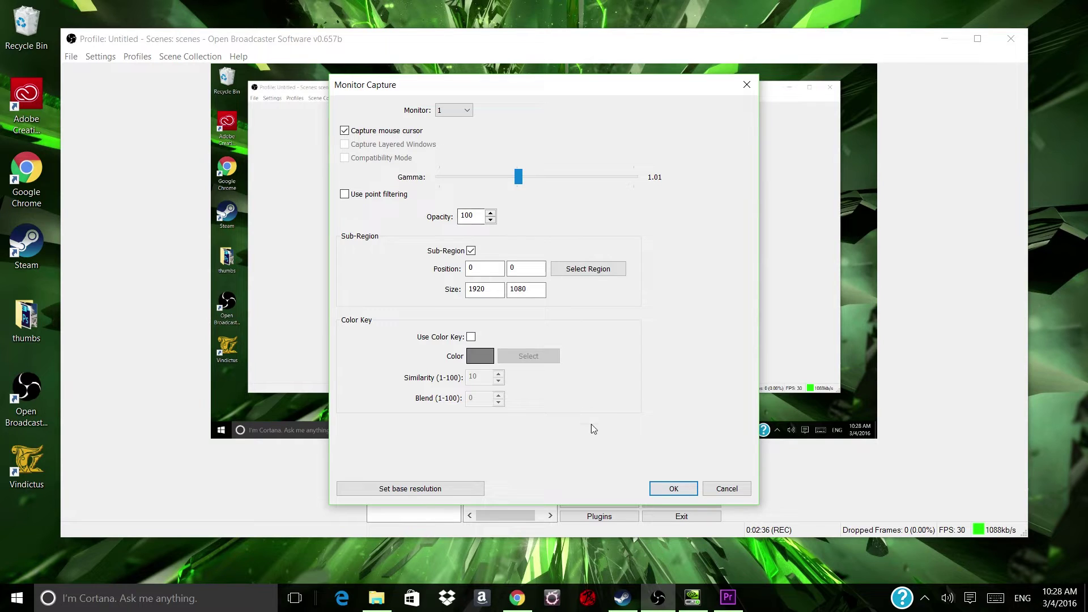
click(677, 488)
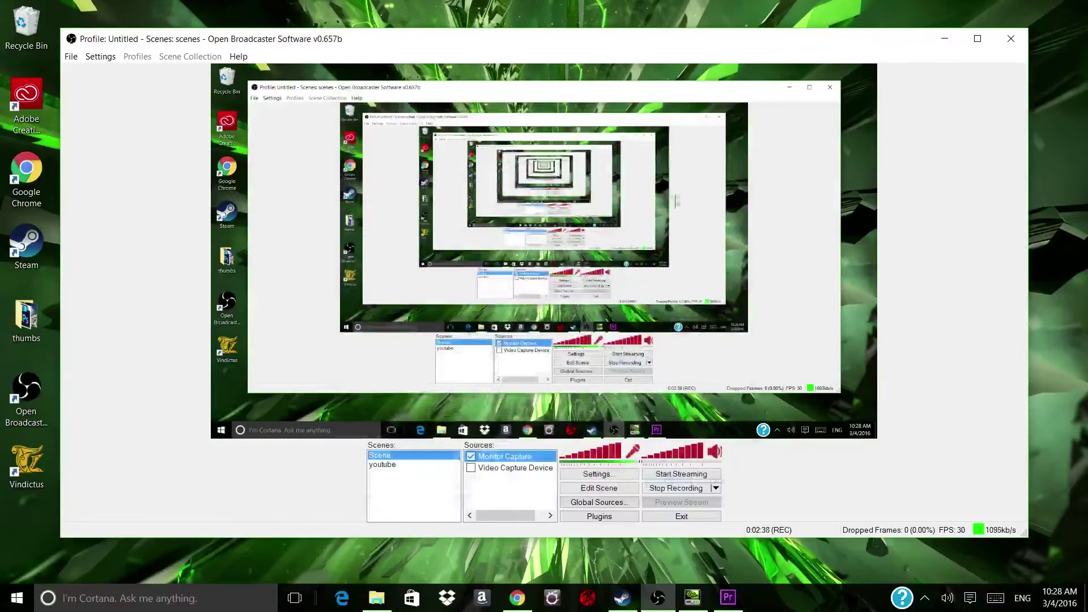
right_click(500, 471)
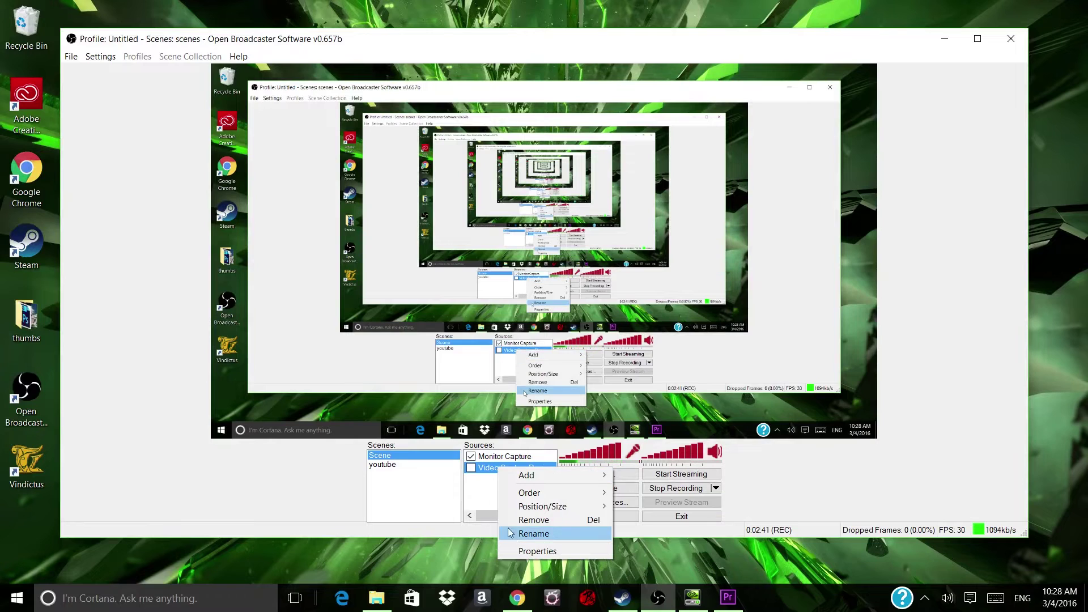
click(476, 499)
right_click(518, 473)
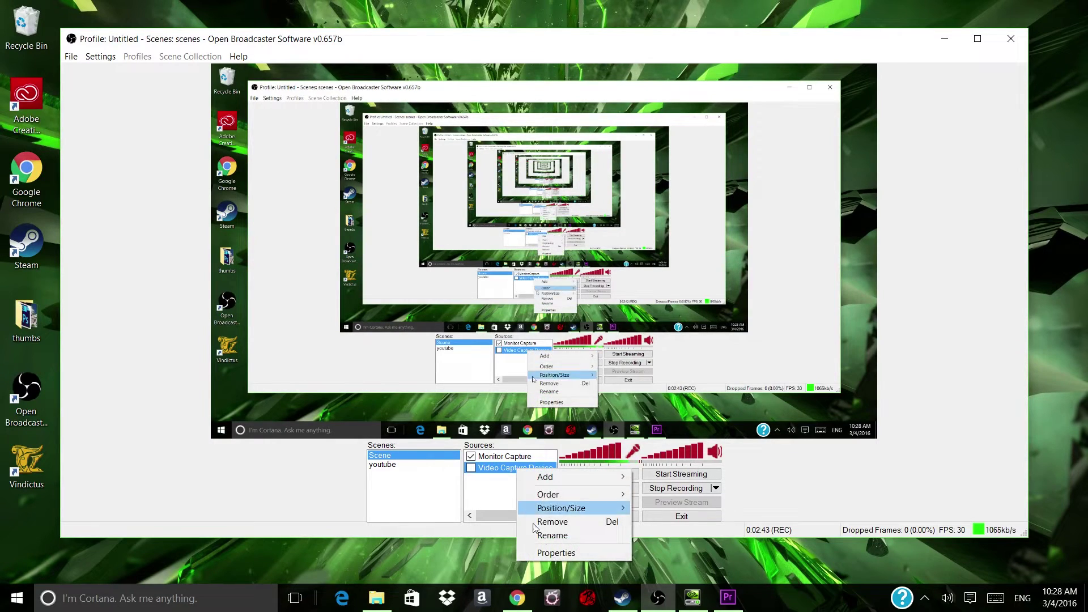
click(543, 554)
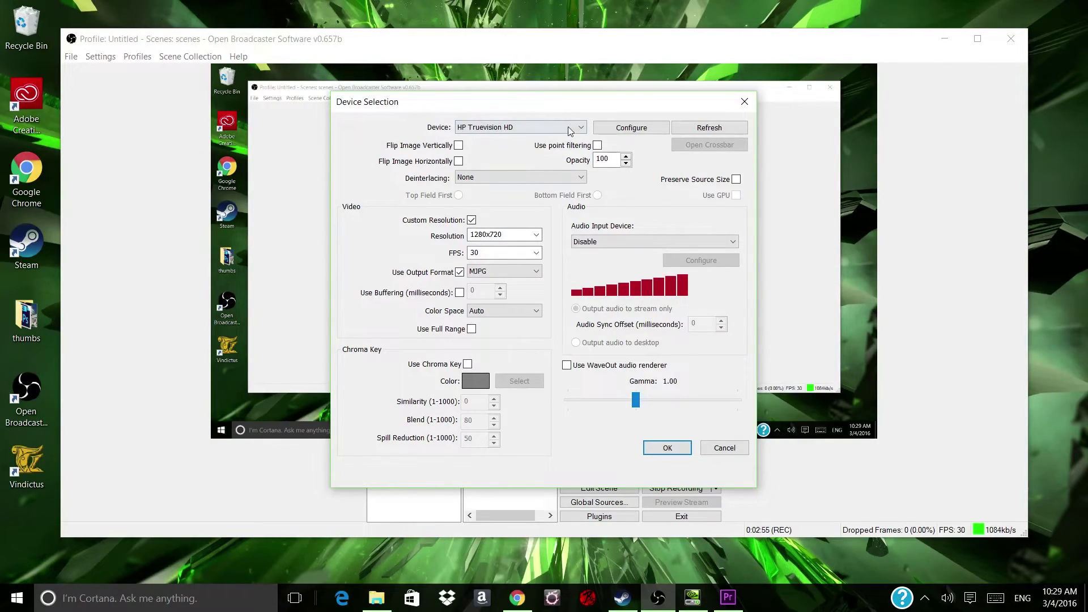
click(630, 127)
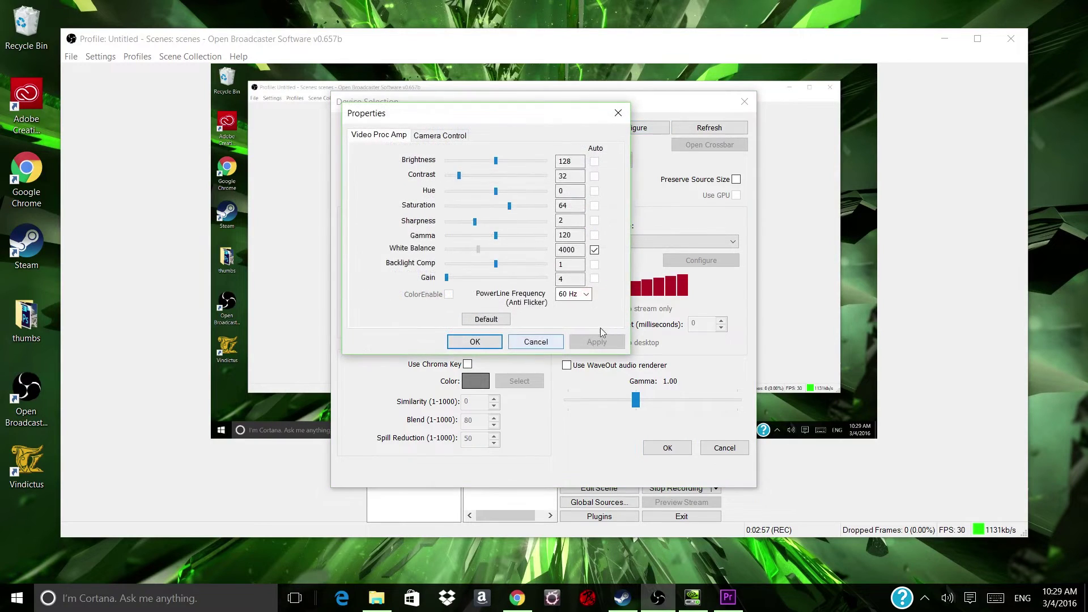
click(481, 343)
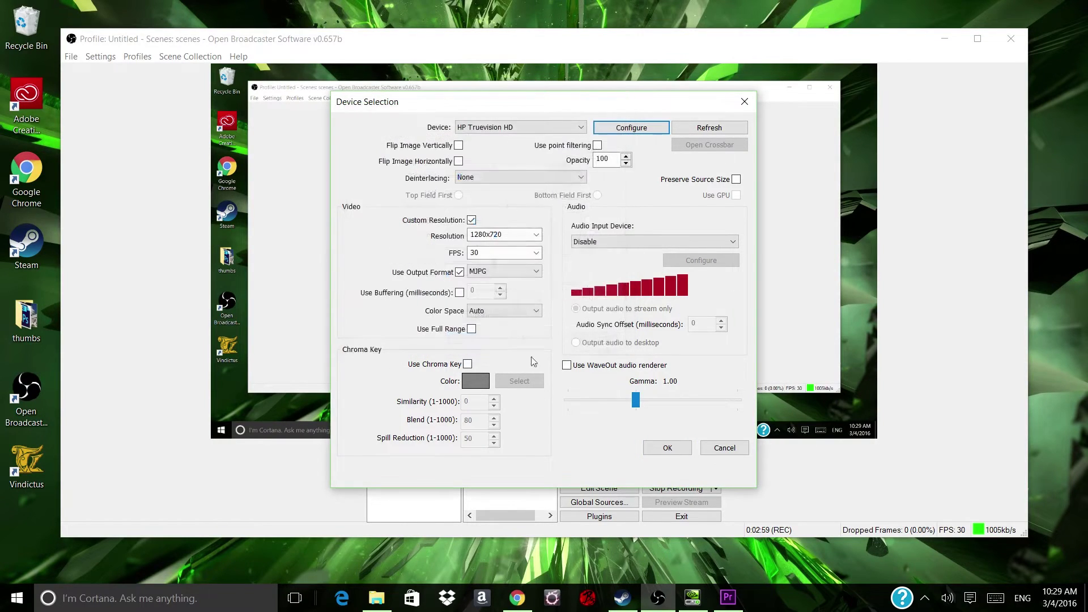
click(503, 235)
click(535, 234)
click(535, 235)
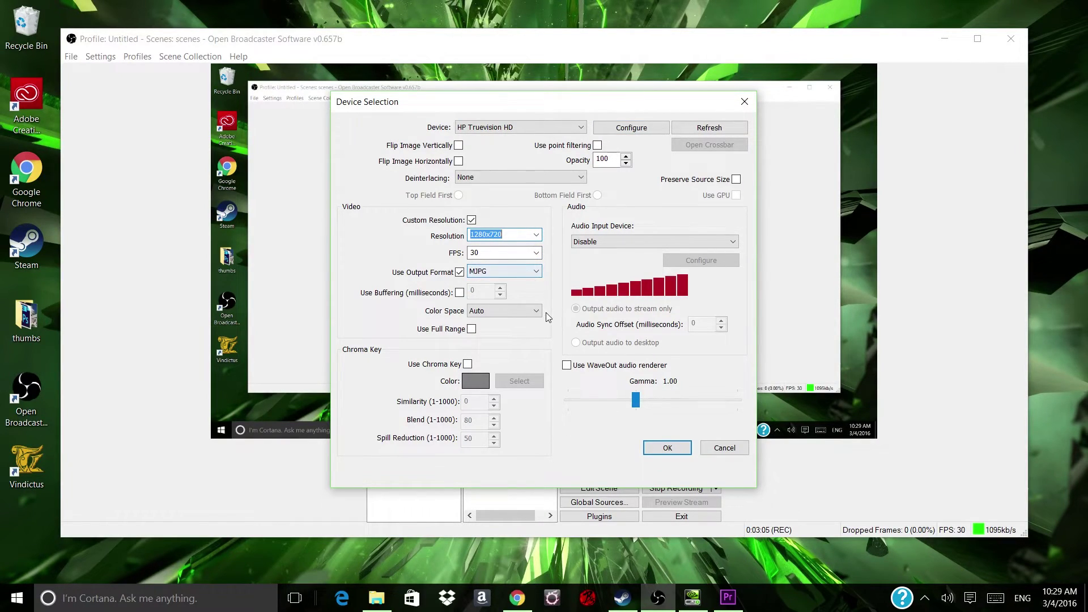
click(536, 254)
click(536, 255)
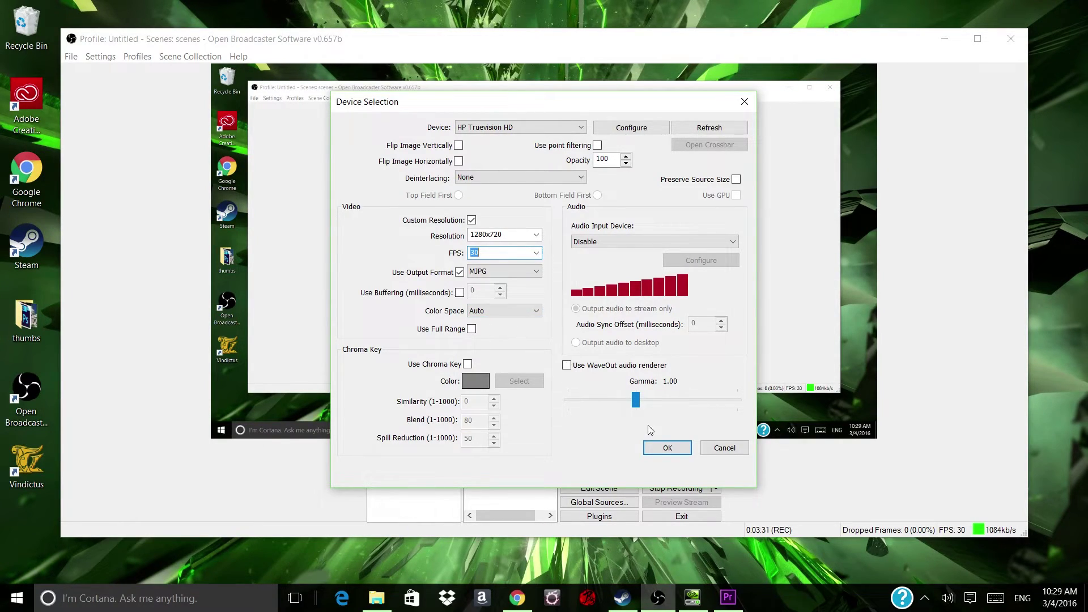
click(666, 448)
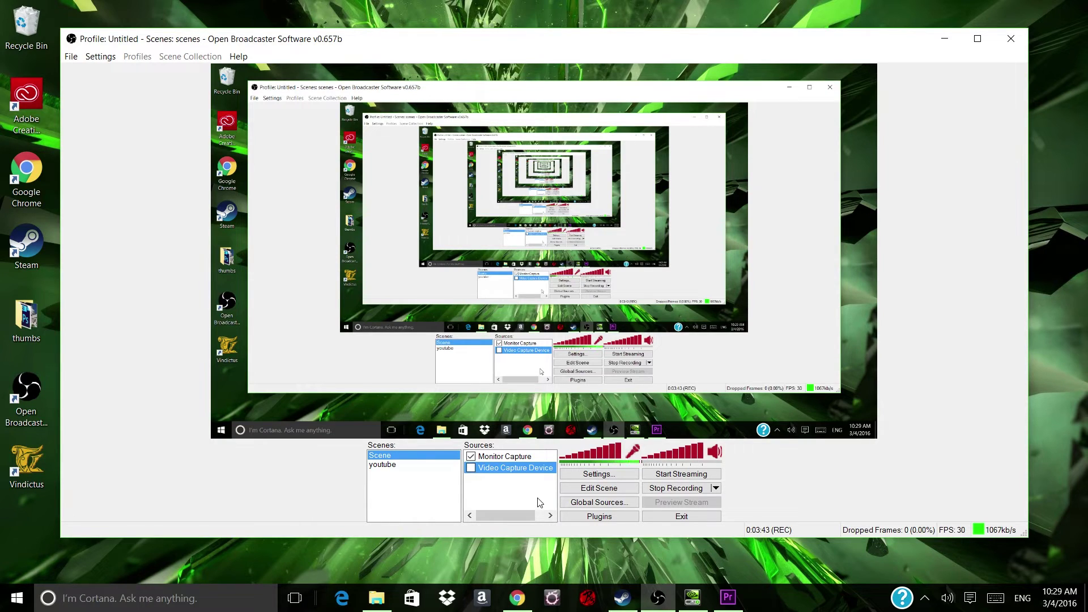
Step: Add a Game Capture source named 'Game Capture' that captures the Google Chrome window
right_click(500, 480)
mouse_move(516, 488)
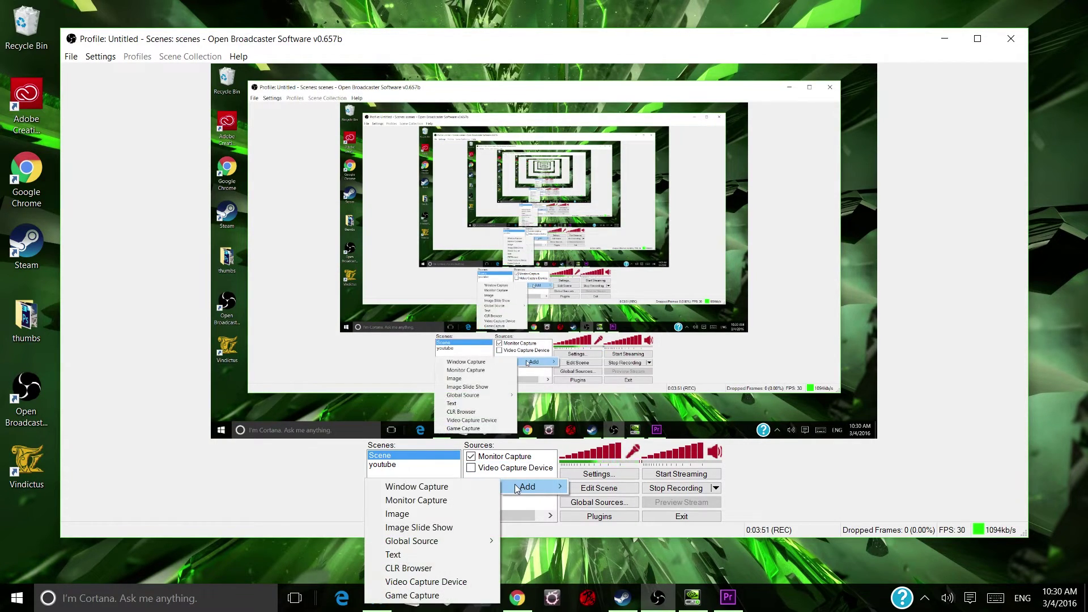
click(432, 596)
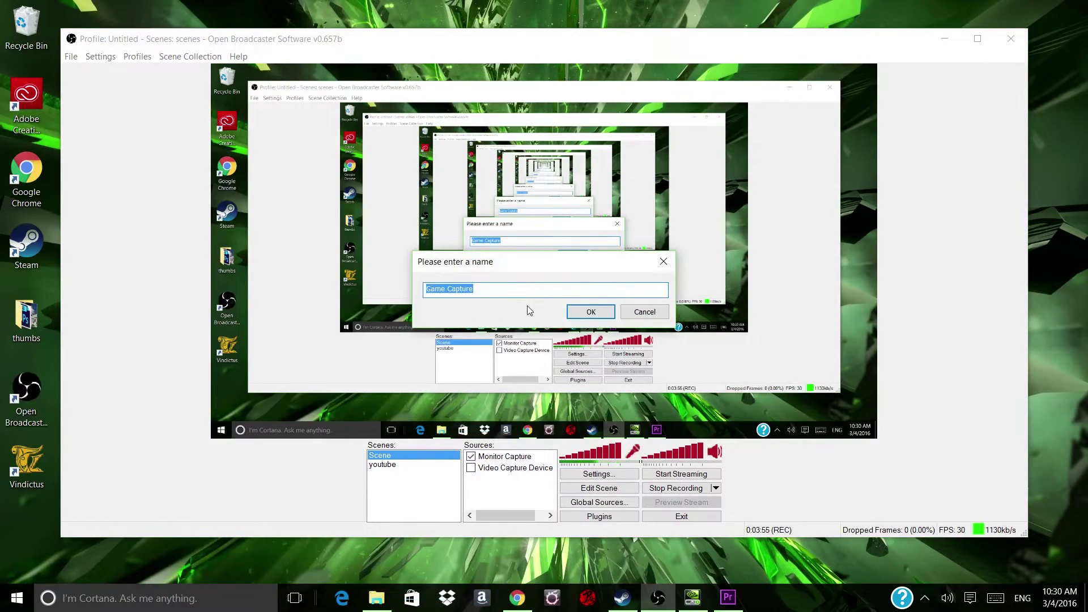
click(590, 311)
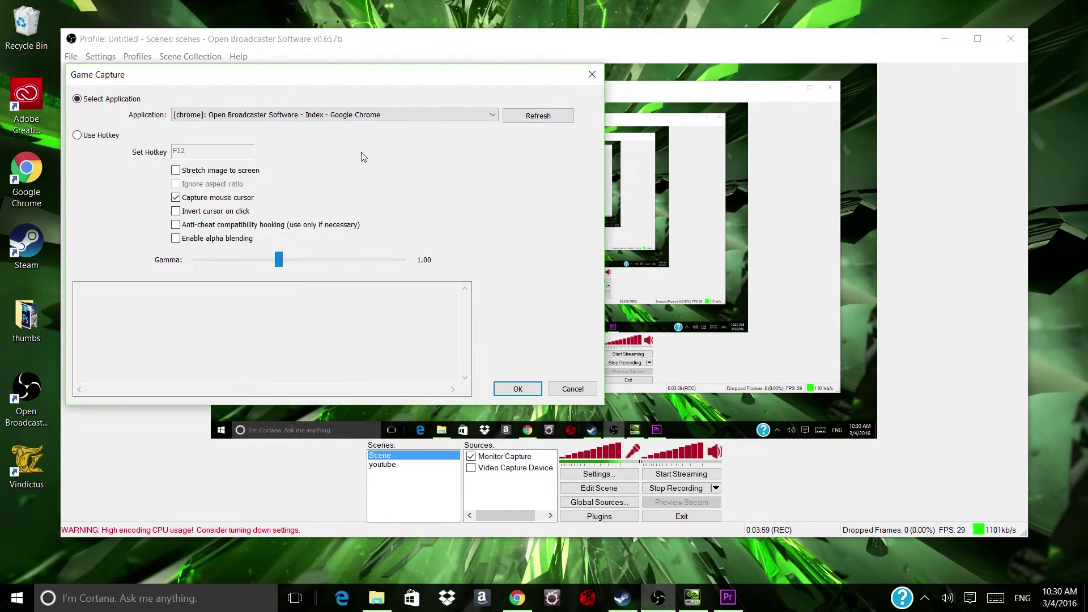
click(479, 116)
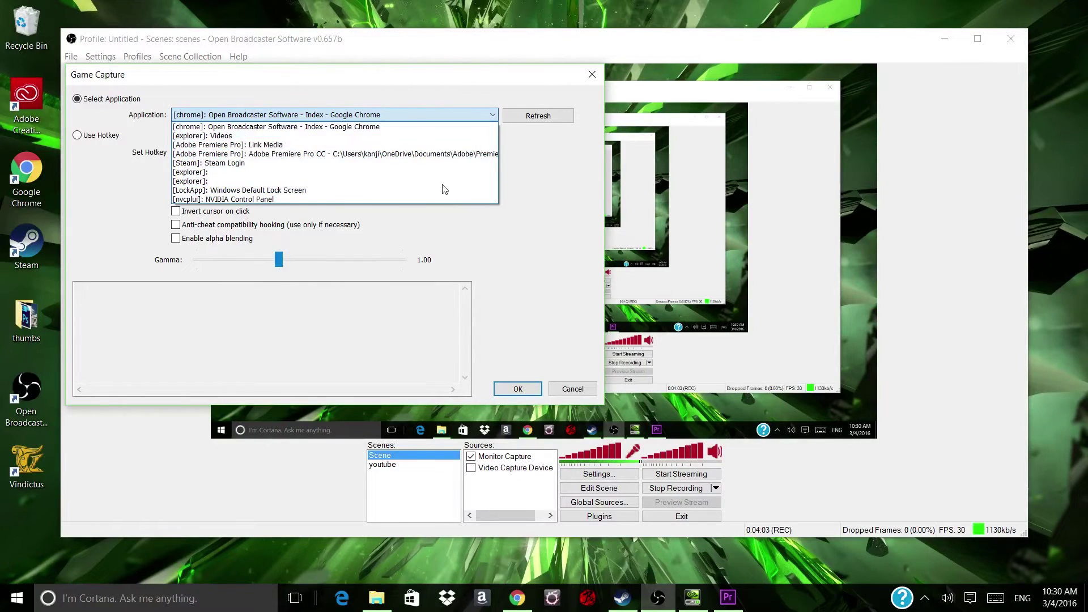
click(487, 118)
click(489, 115)
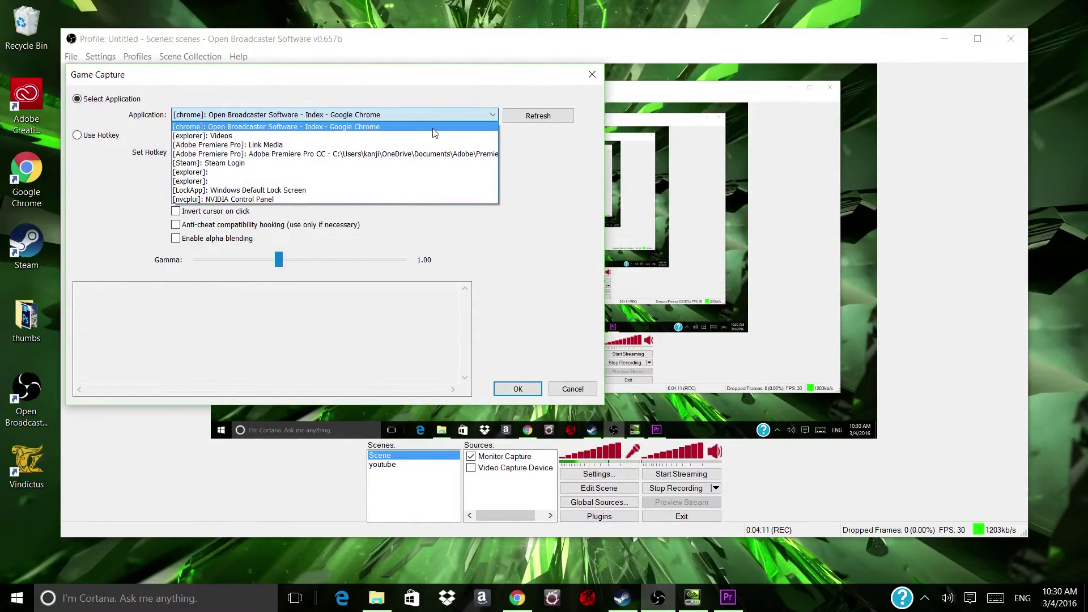
click(474, 118)
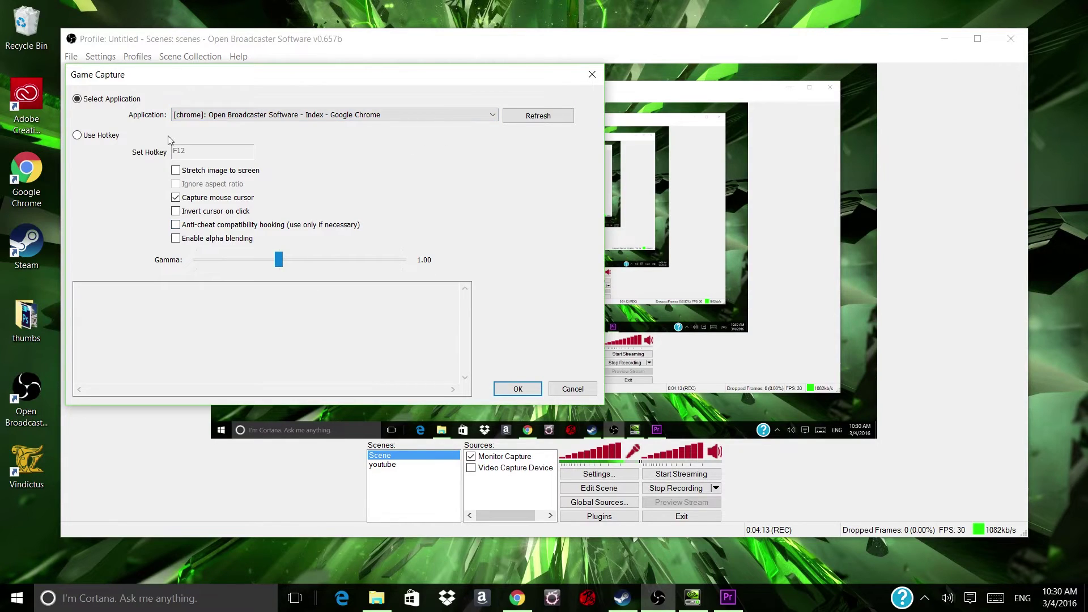
click(517, 389)
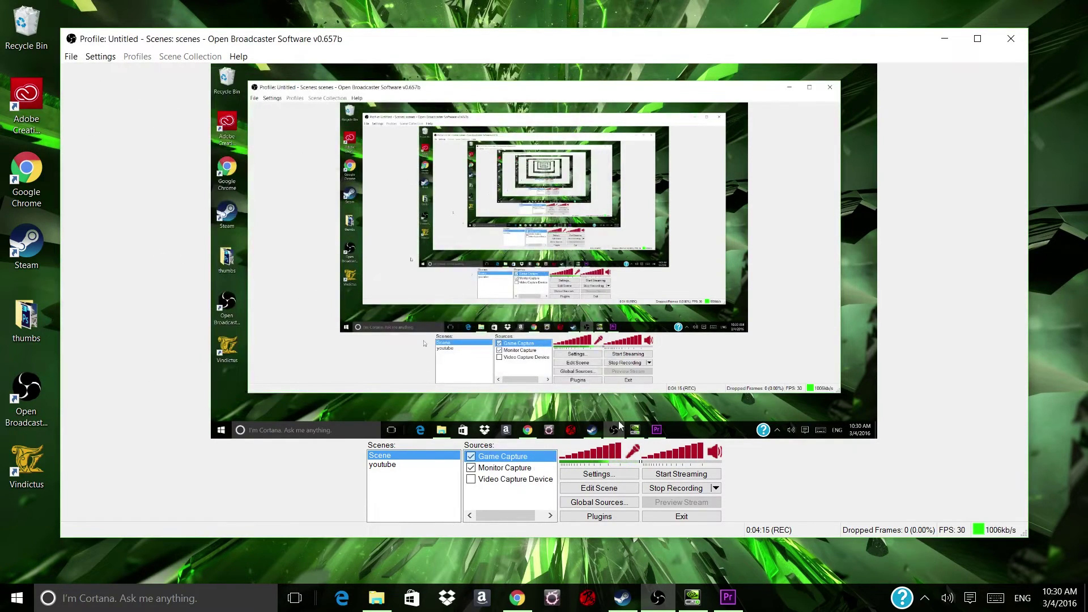
Step: Hide the Game Capture source and move Video Capture Device up in the source order
click(471, 456)
right_click(488, 481)
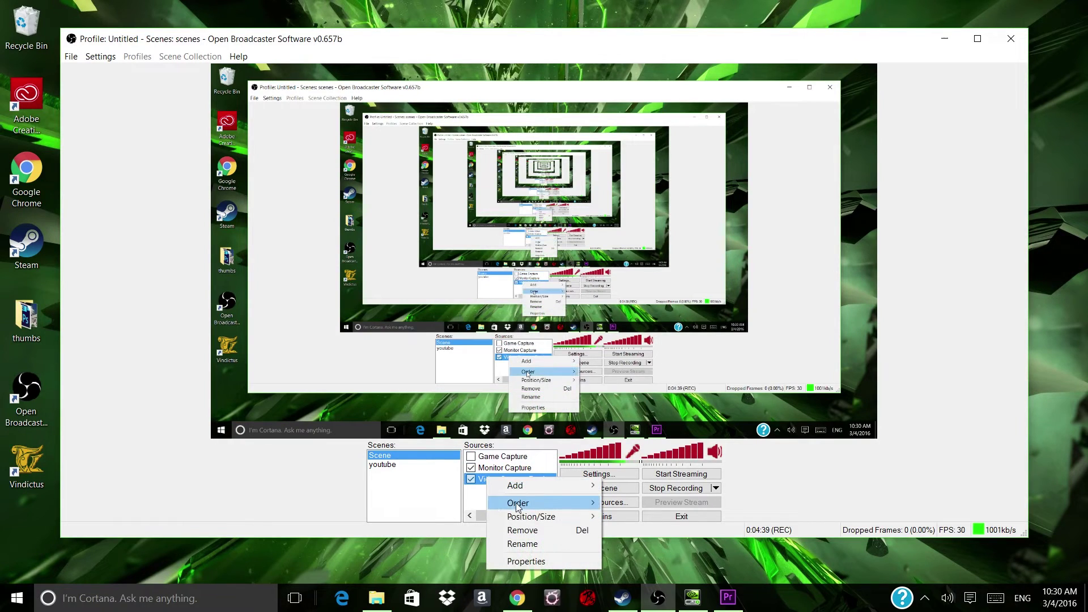
mouse_move(522, 507)
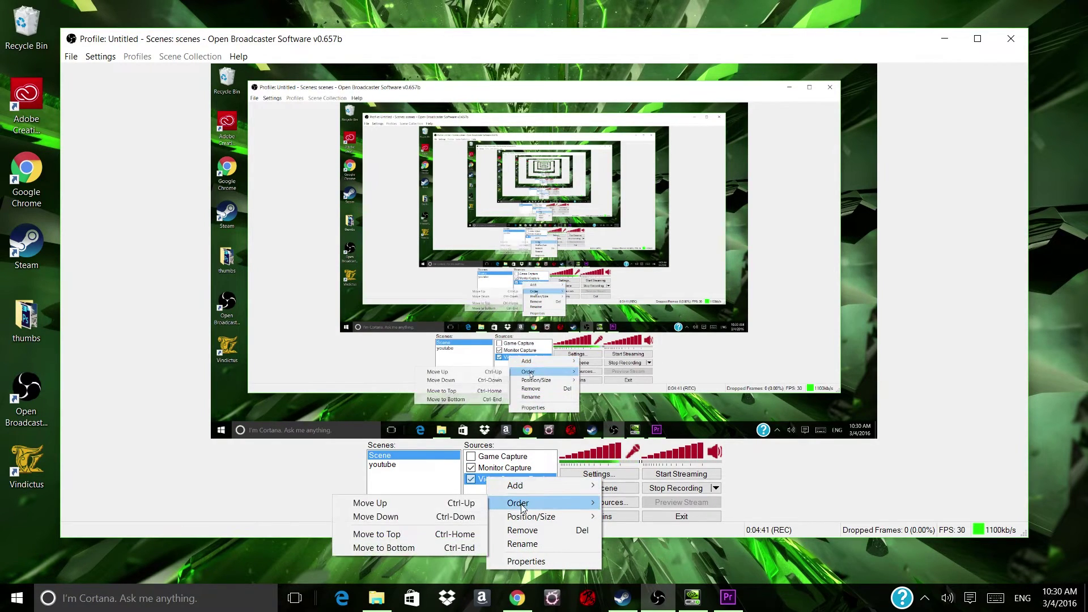
click(368, 503)
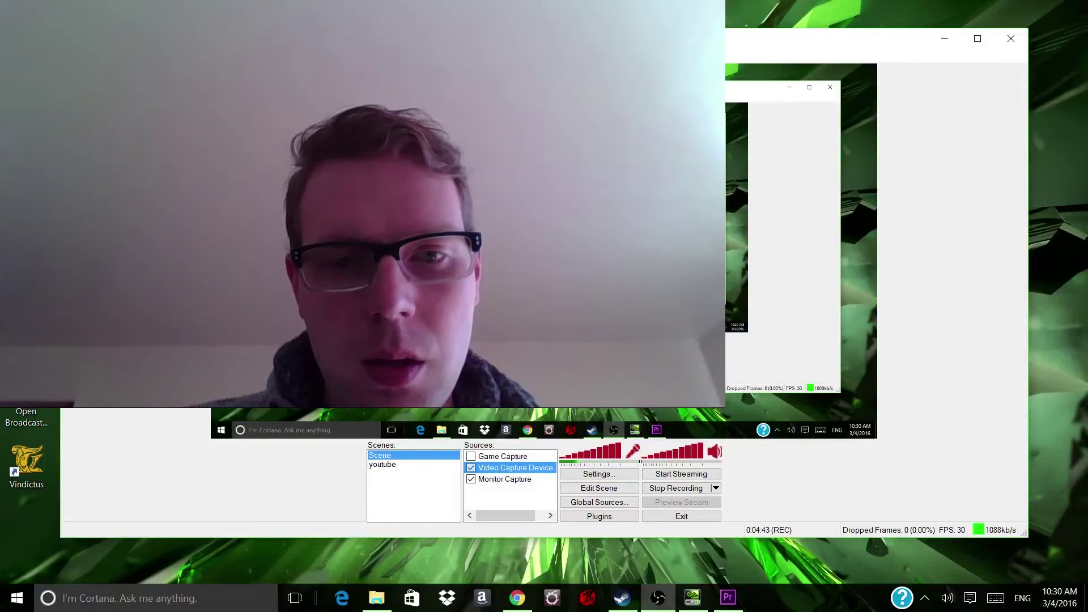
Step: In Edit Scene mode, drag and shrink the webcam into a small bottom-left overlay
click(598, 488)
drag(431, 187, 430, 312)
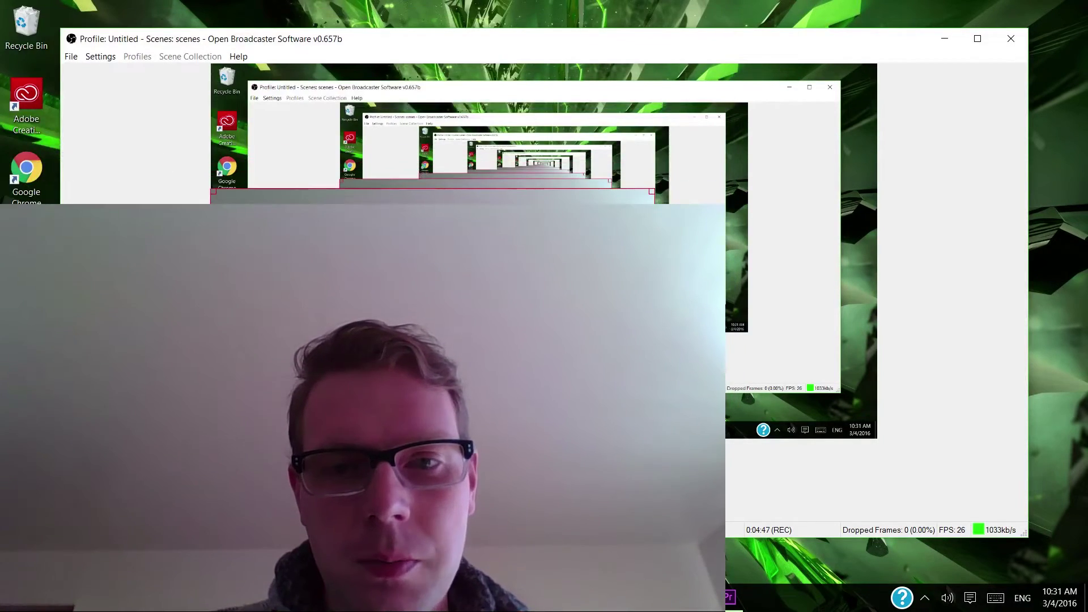
drag(651, 192, 375, 347)
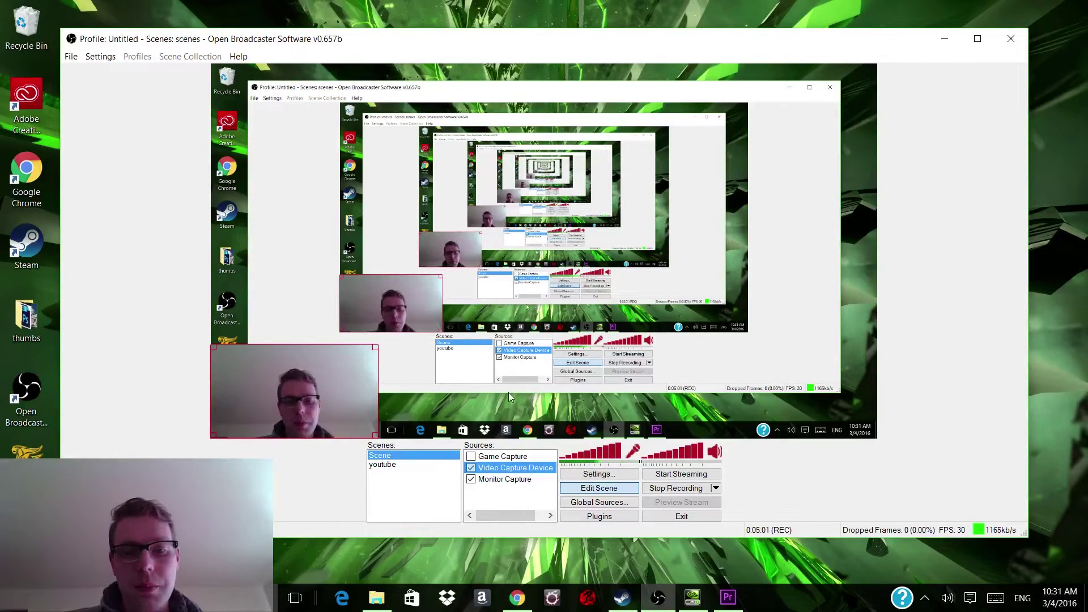
click(599, 487)
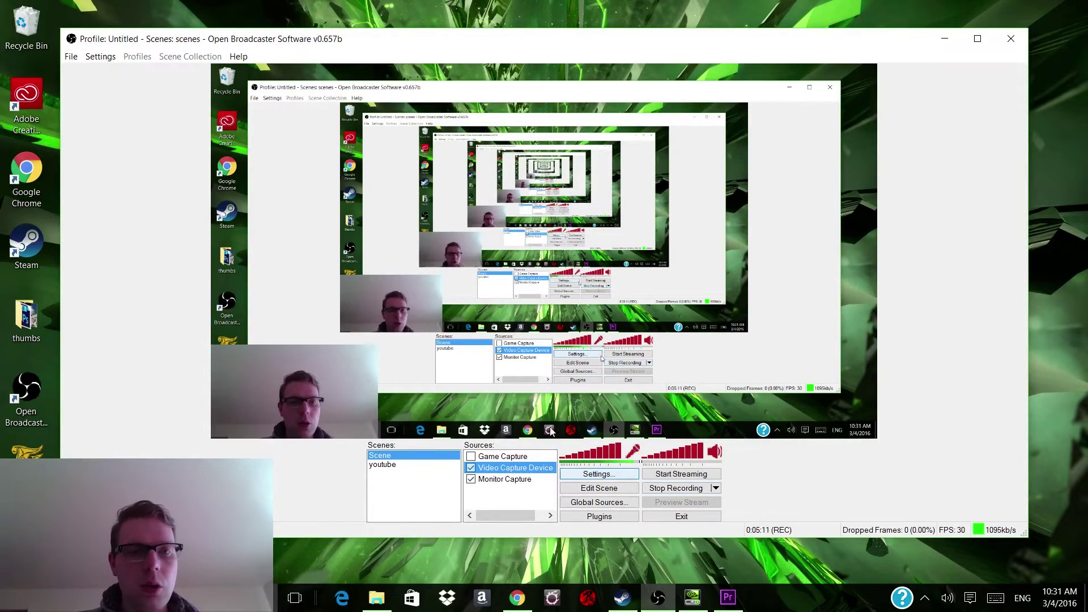
Step: Open the program Settings from the File menu and show the Encoding page
click(70, 57)
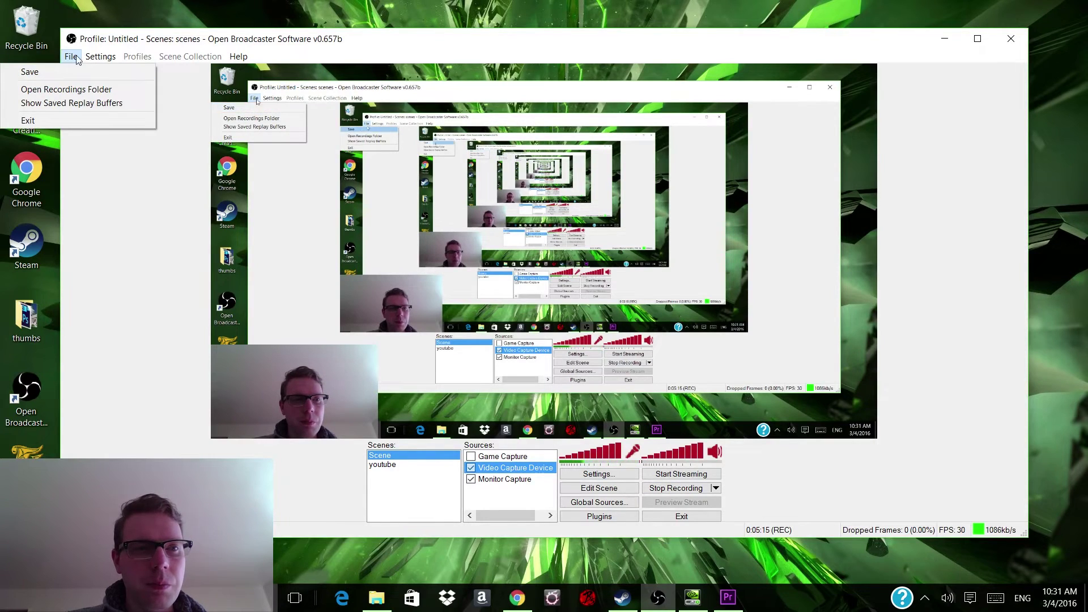
click(94, 70)
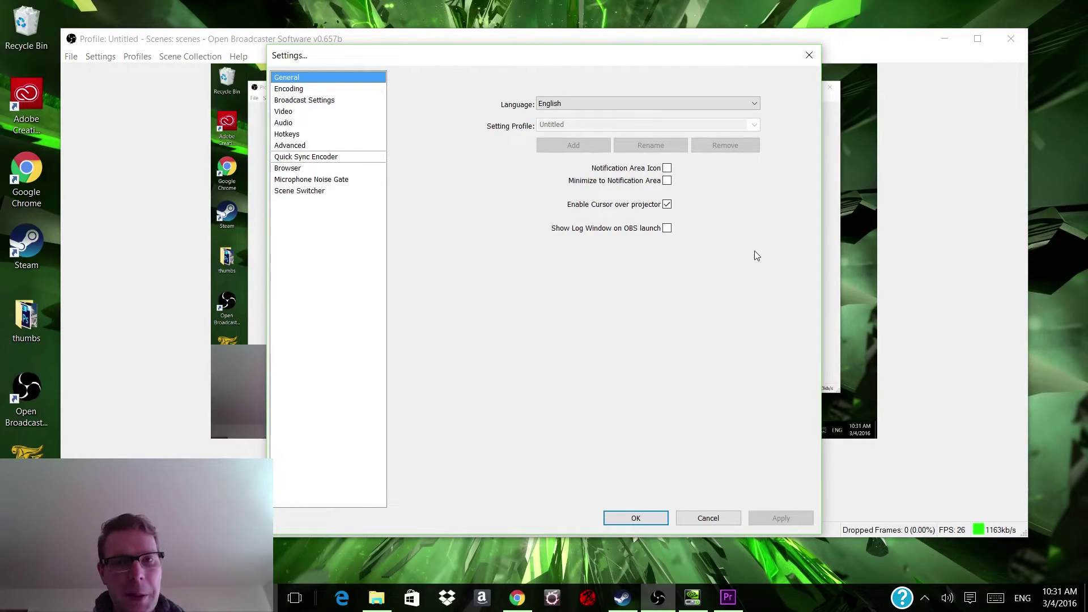
click(280, 91)
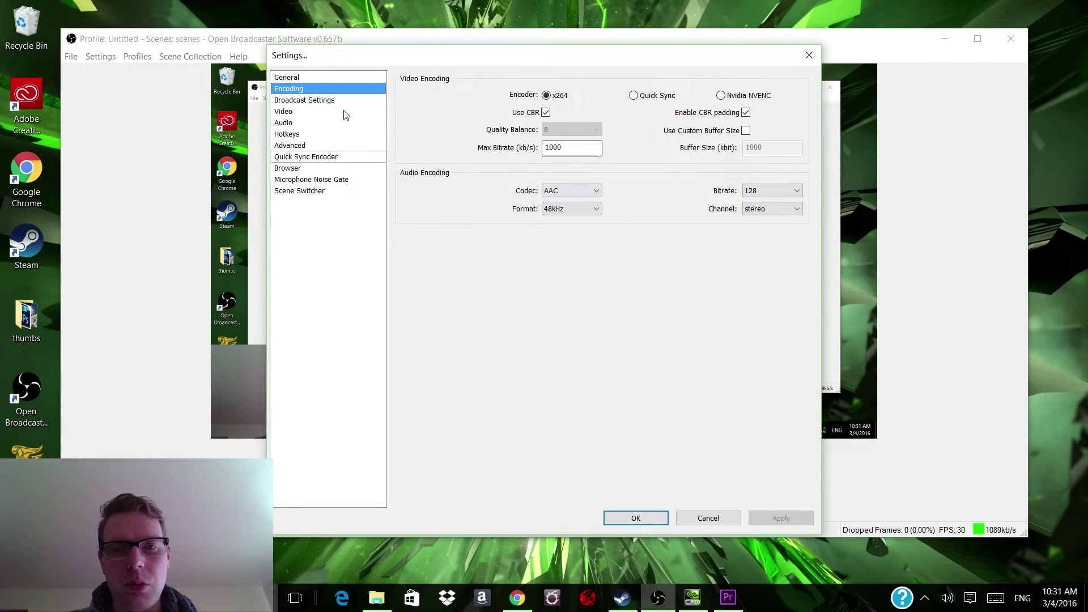
Step: Switch the Settings to the Broadcast Settings page
click(311, 105)
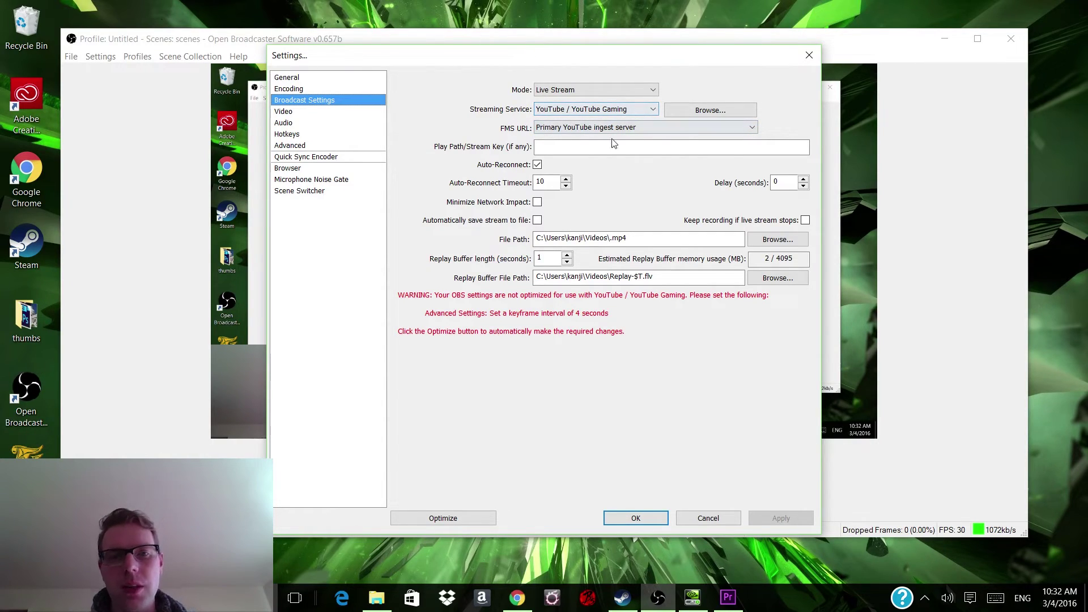
Step: Change the File Path extension from flv to mp4 and apply the change
click(628, 237)
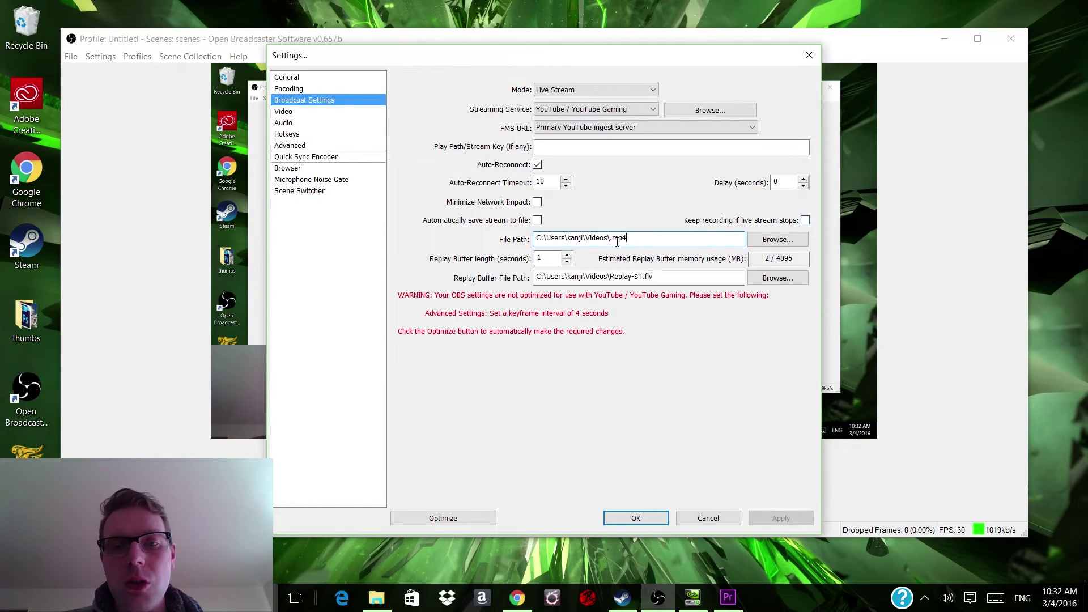
key(BackSpace)
key(BackSpace)
key(BackSpace)
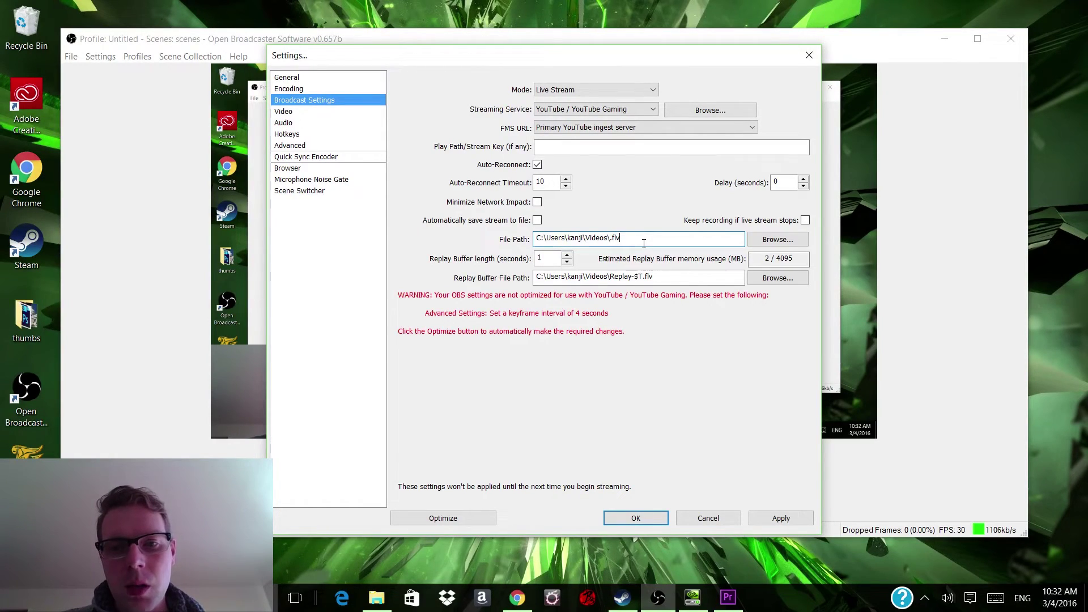
key(BackSpace)
key(BackSpace)
key(BackSpace)
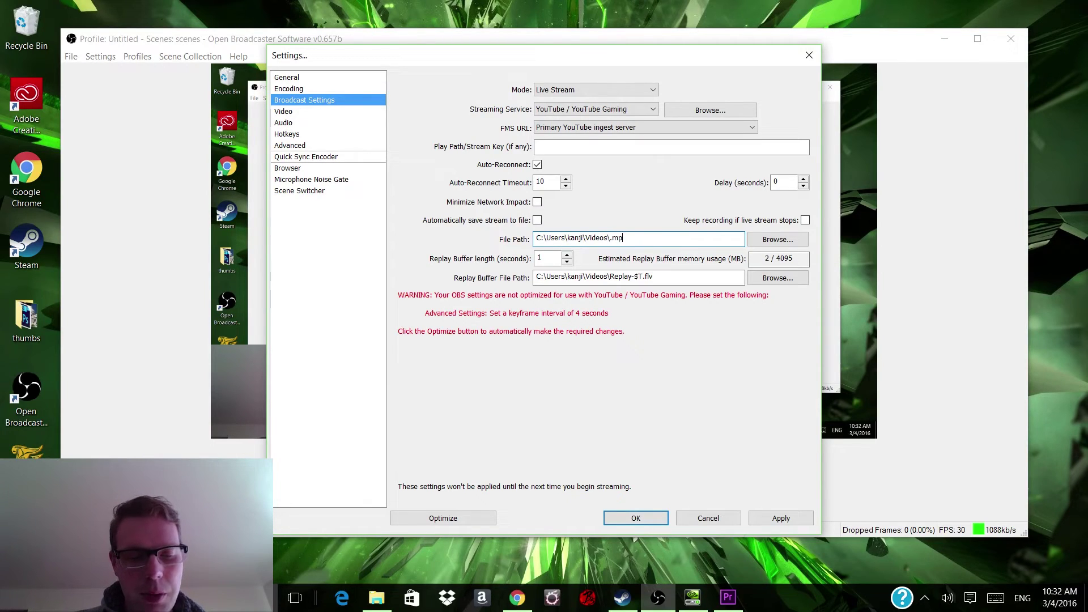
click(778, 518)
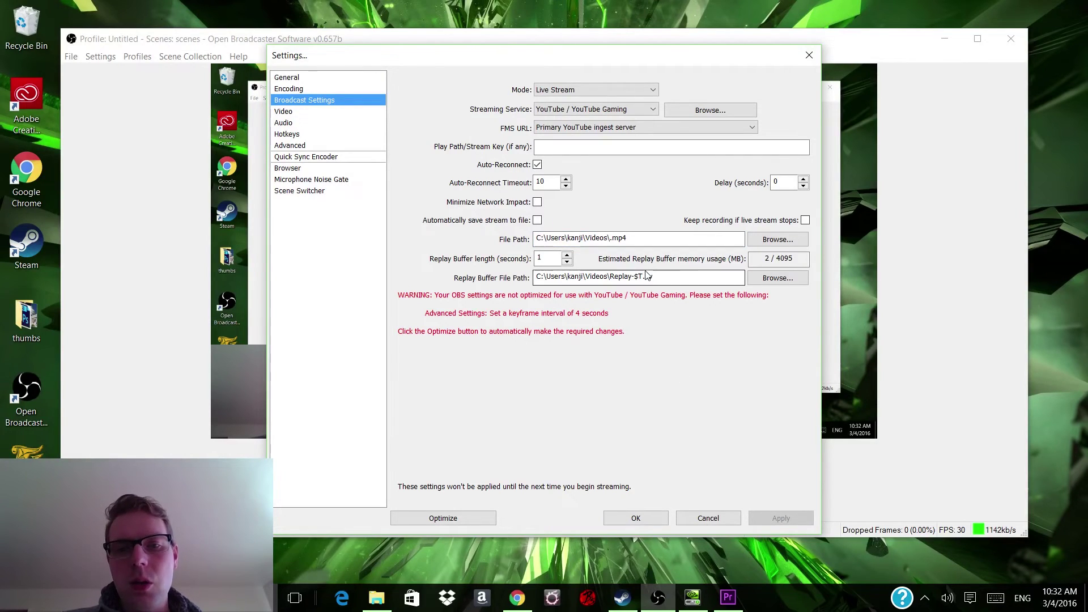
mouse_move(646, 276)
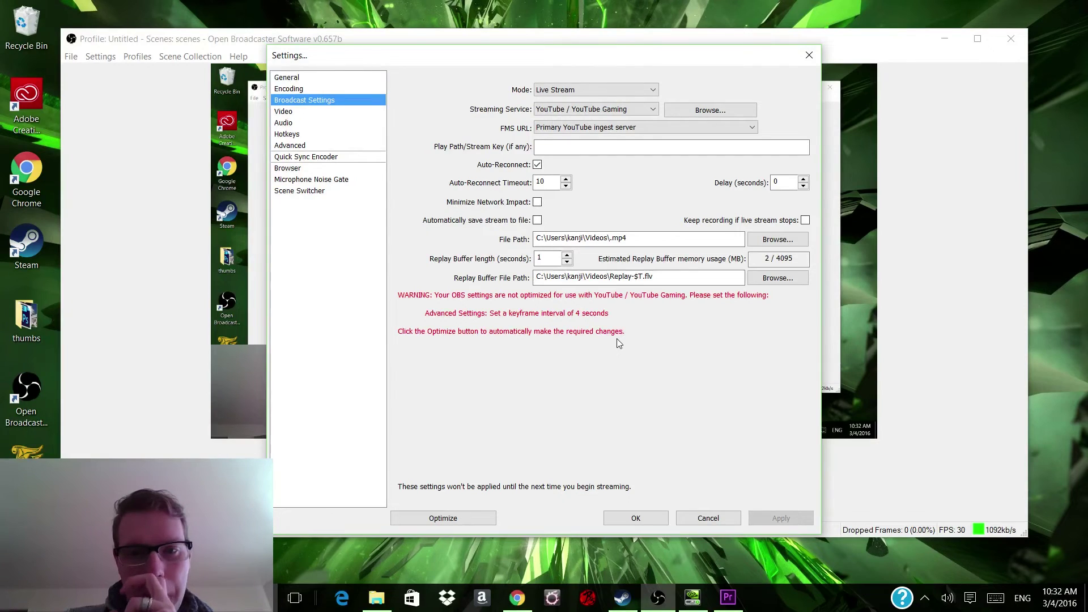
mouse_move(637, 239)
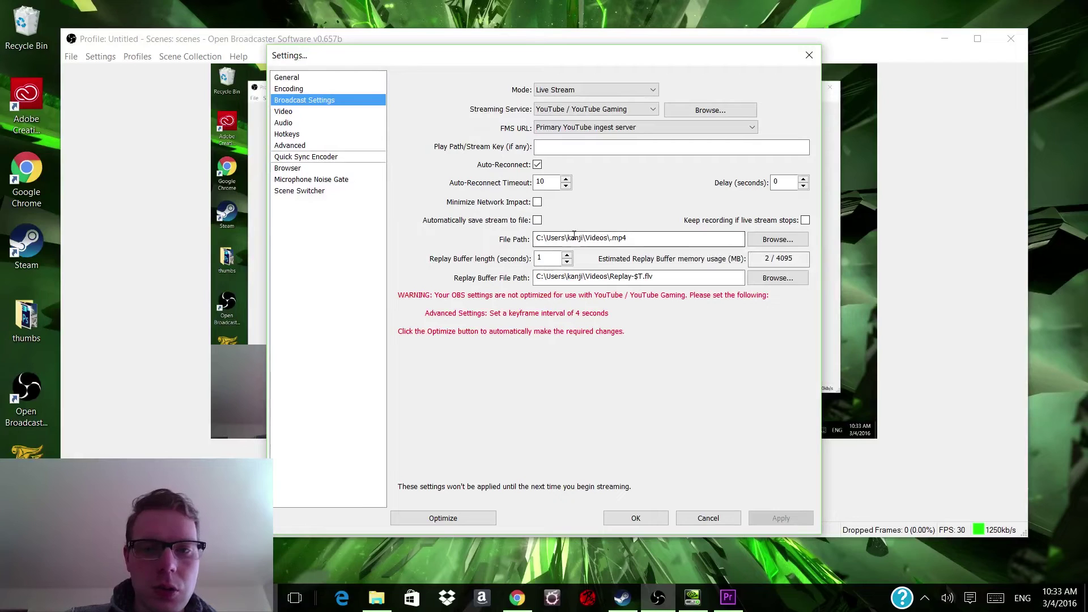
Step: Look over the Video and Audio settings pages
mouse_move(629, 236)
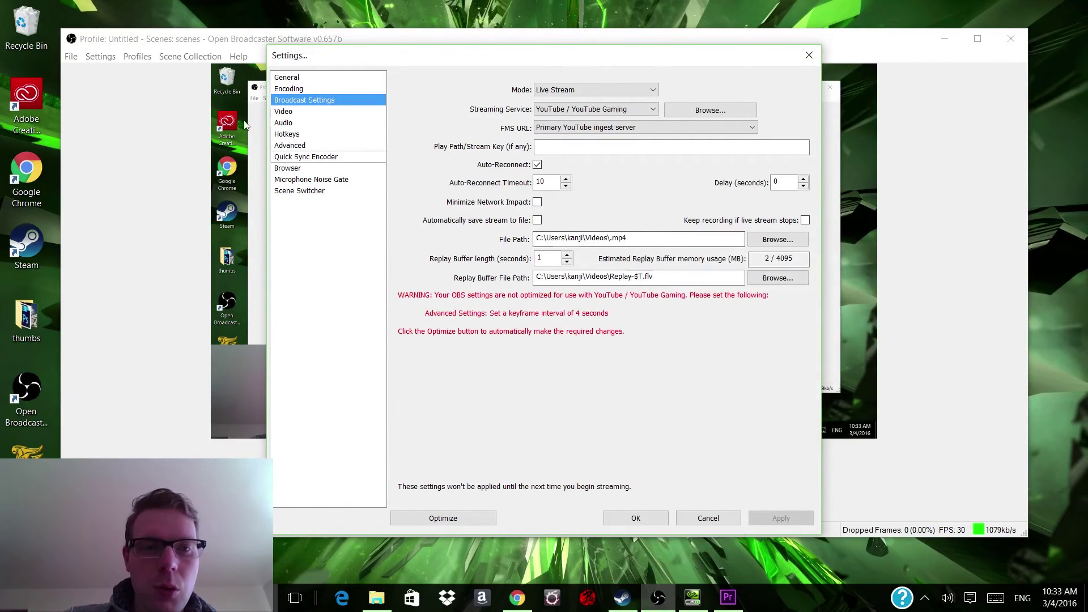
click(288, 112)
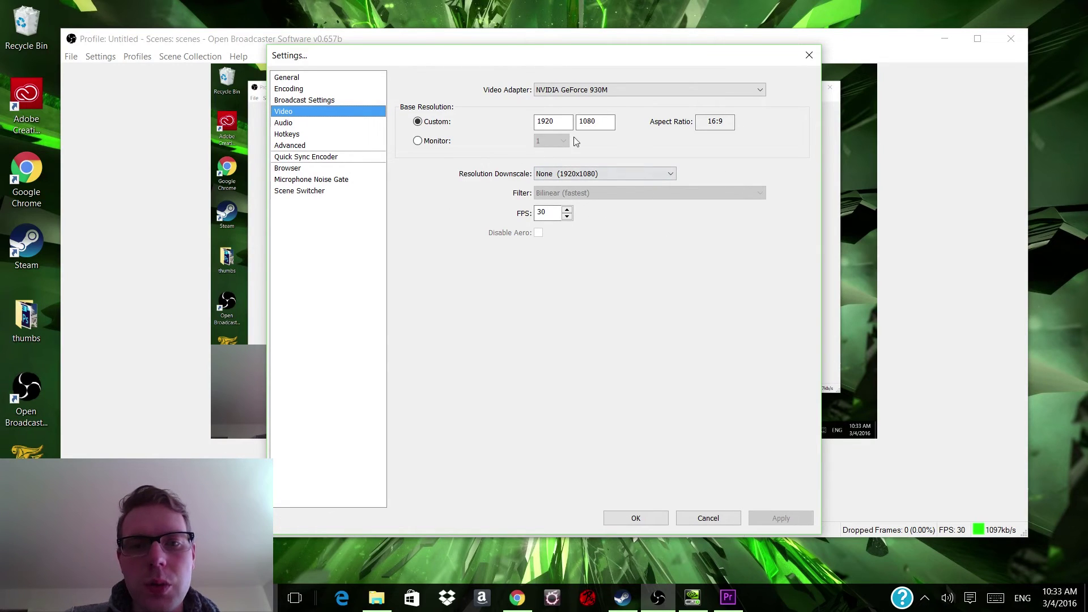
click(291, 127)
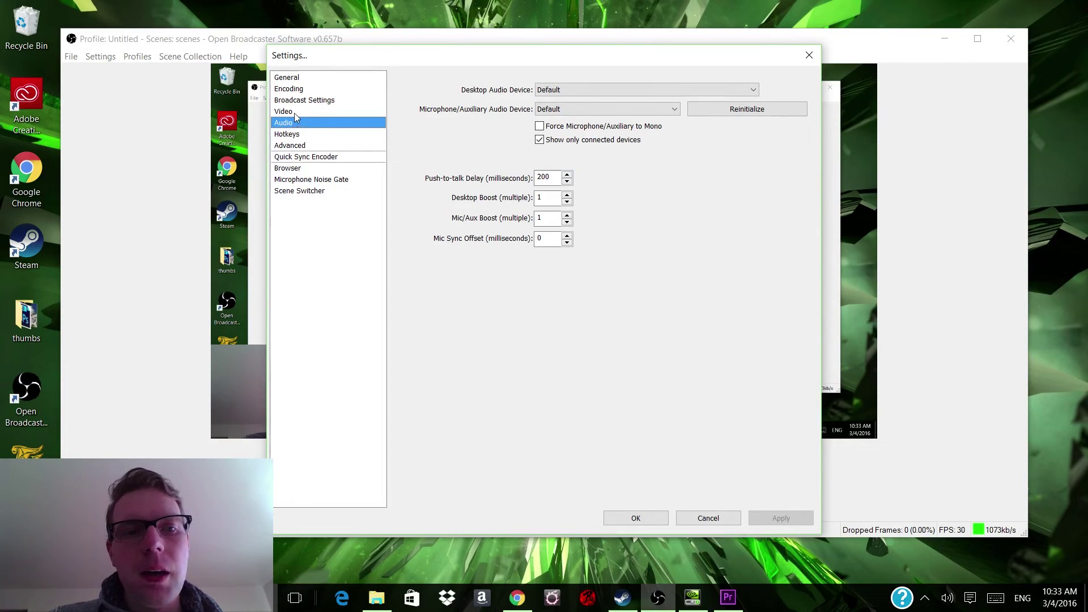
click(295, 113)
click(292, 123)
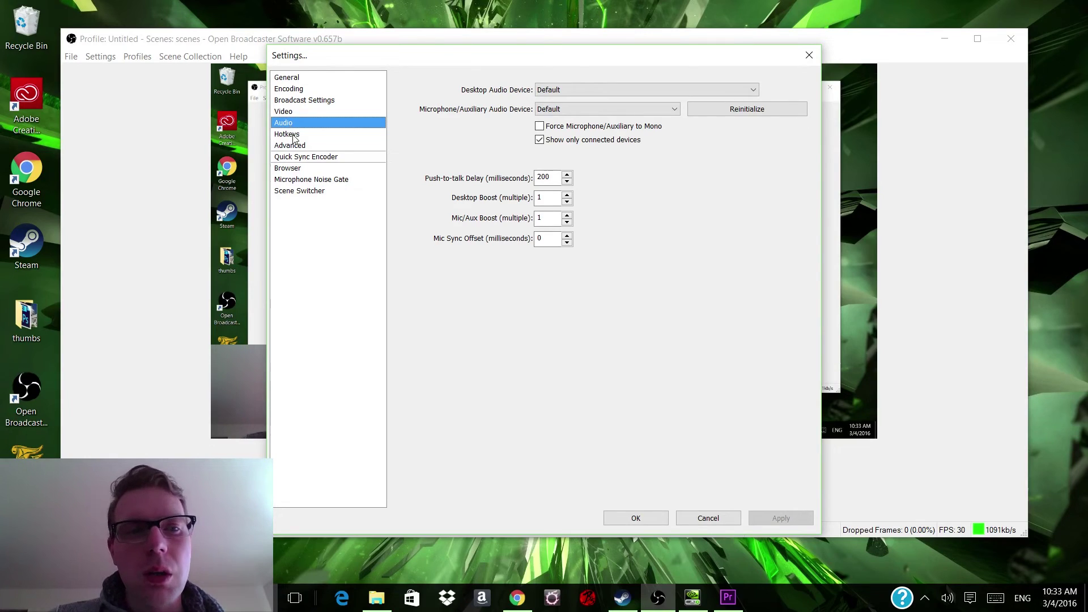
Step: Keep Default as the desktop audio device and move to Advanced, prompting to apply settings
click(679, 89)
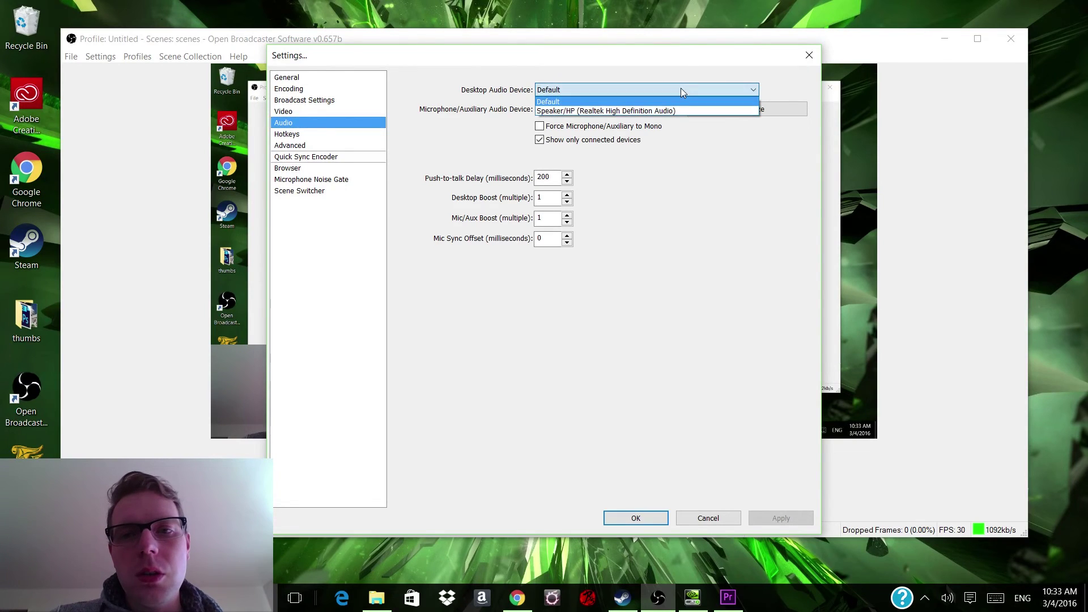
click(665, 101)
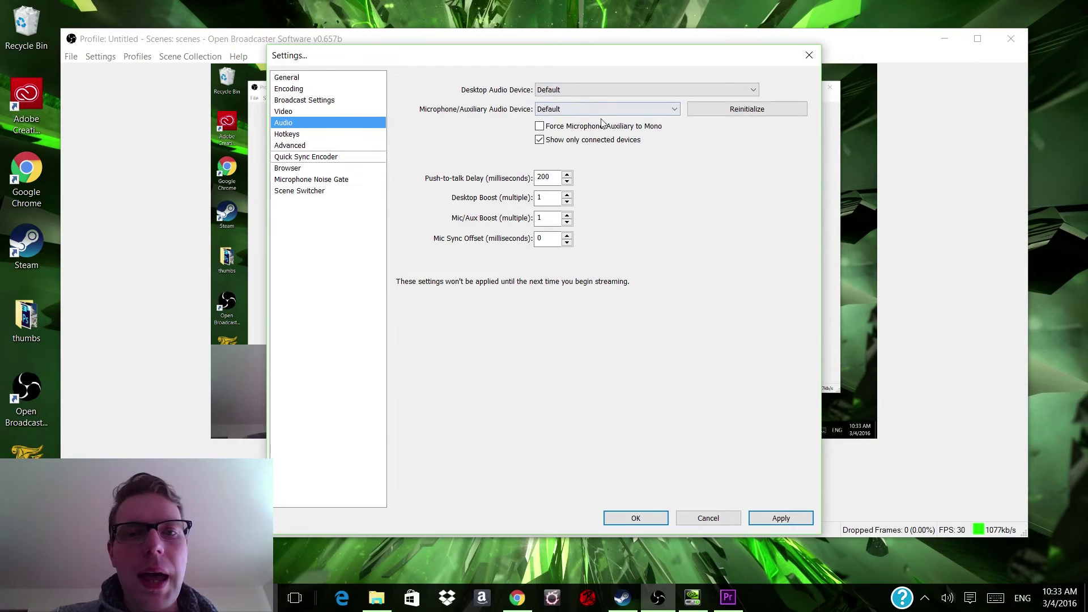
click(292, 147)
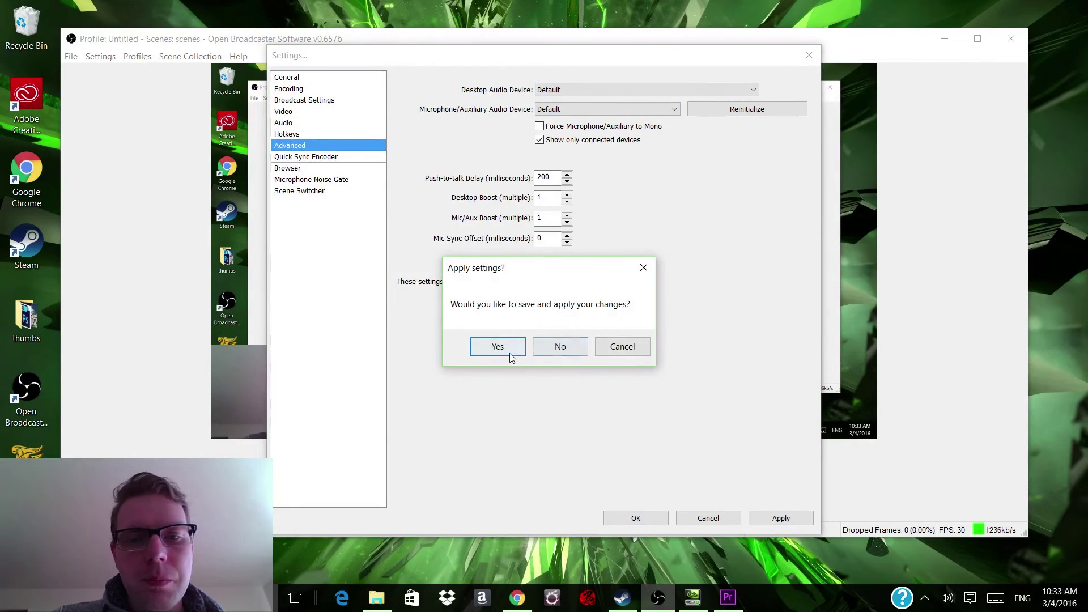
Step: Confirm applying the pending changes, review the Scene Switcher options, and cancel out of Settings
click(498, 346)
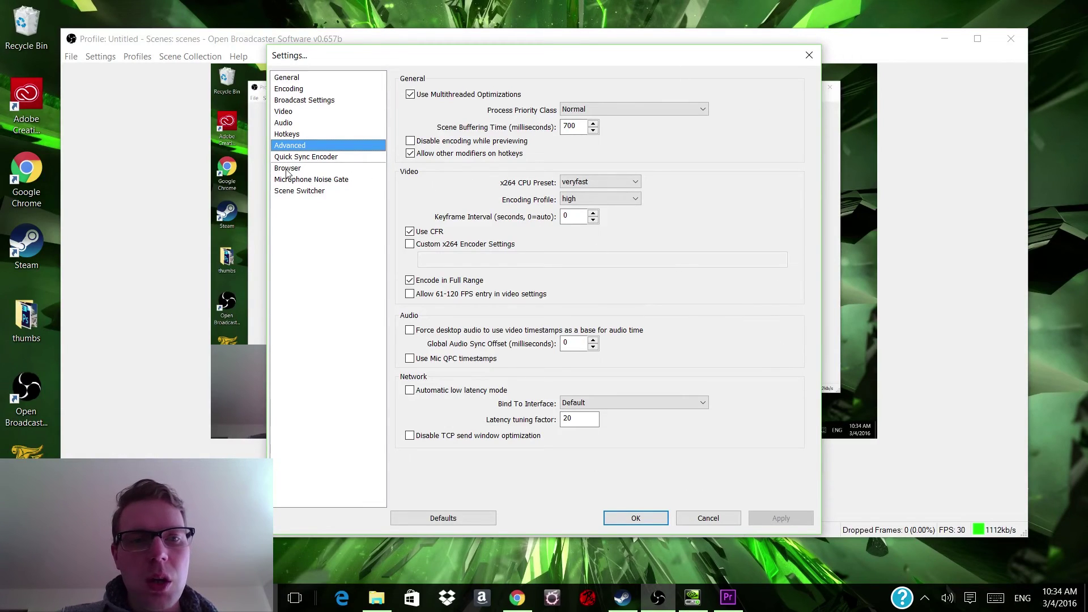
click(289, 191)
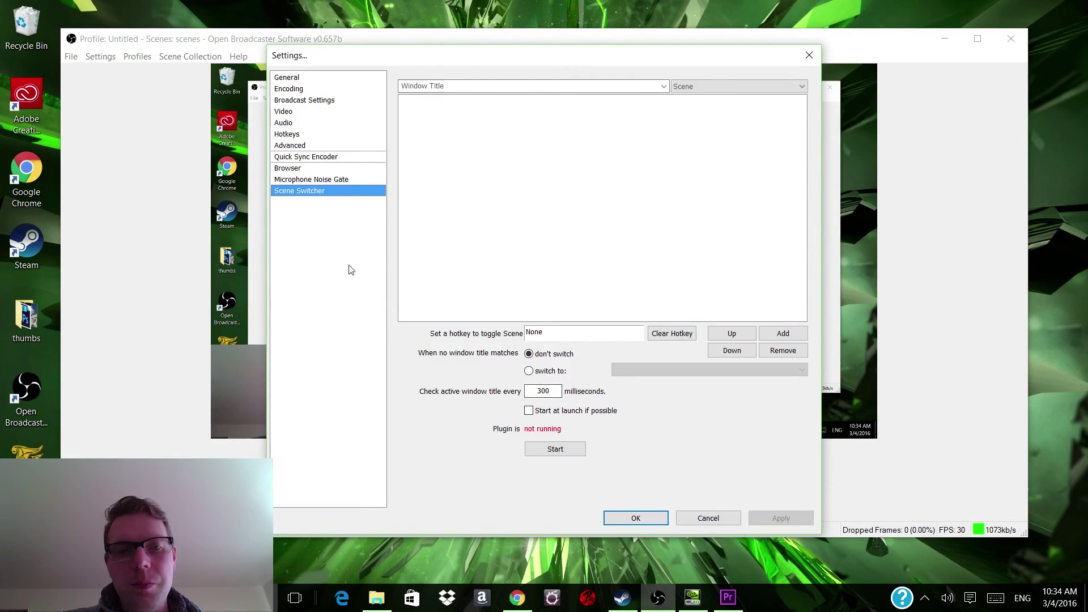
click(709, 518)
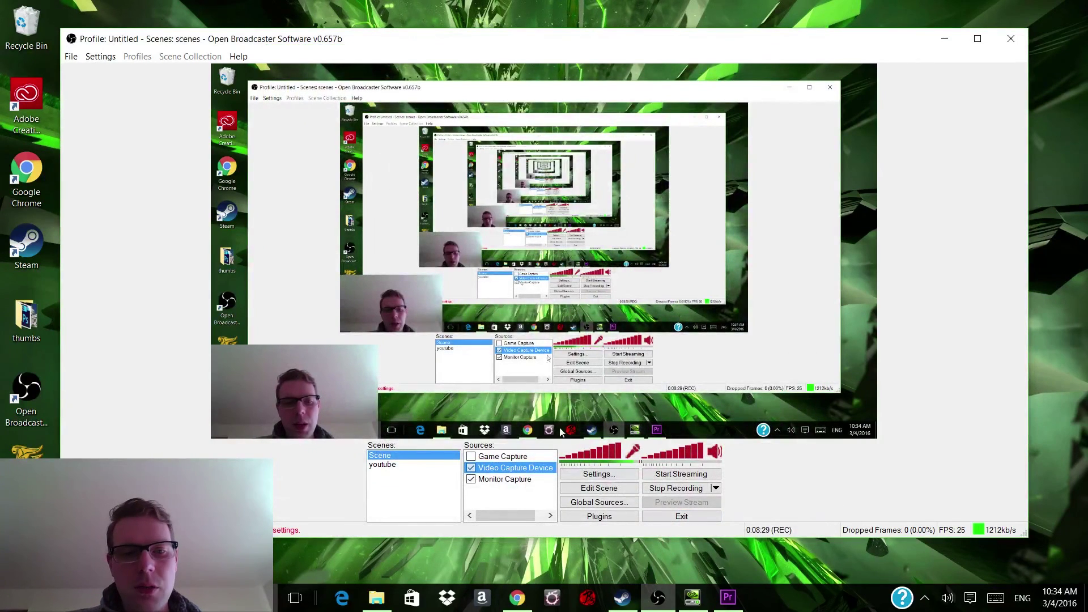